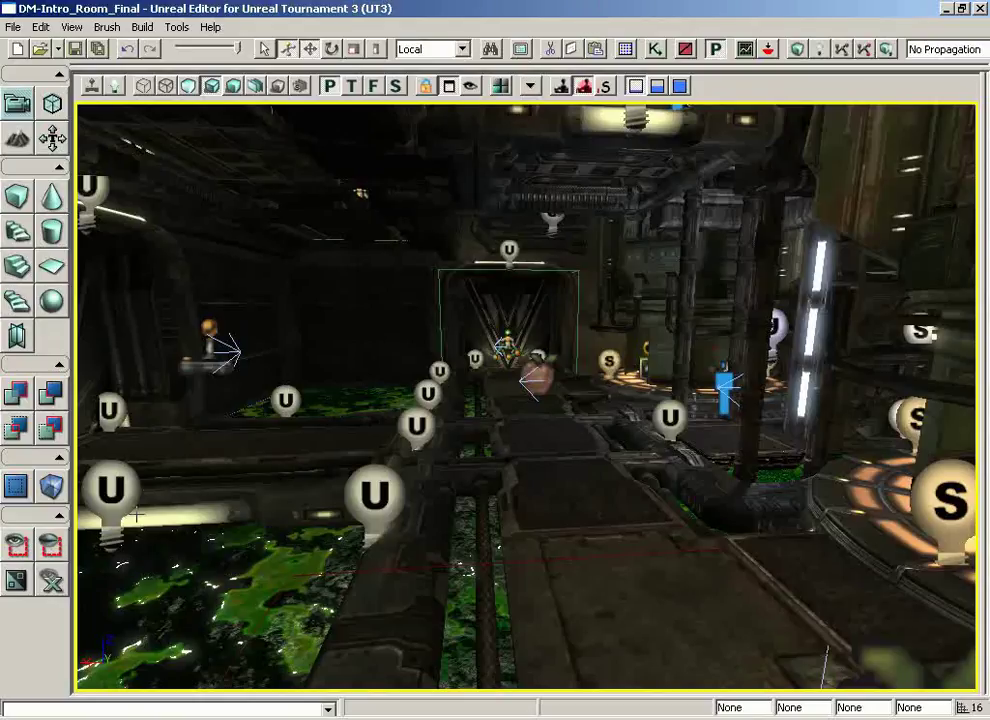
- Collapse the four toolbox sections above the visibility tools, leaving only the show, hide and invert selection tools expanded
left_click(59, 75)
left_click(59, 96)
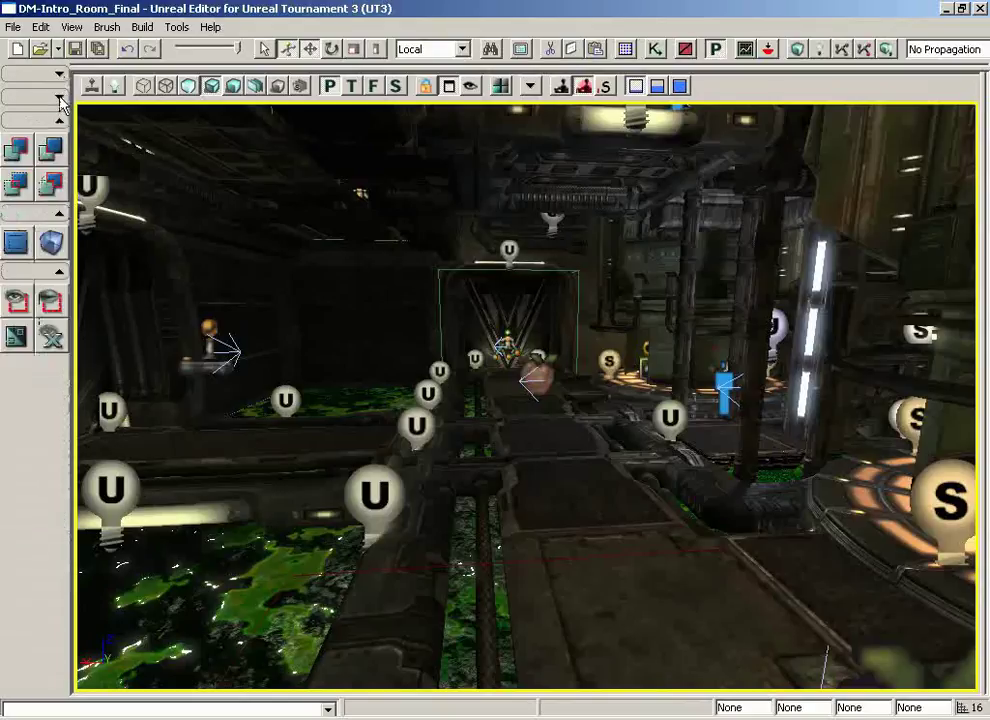
left_click(59, 120)
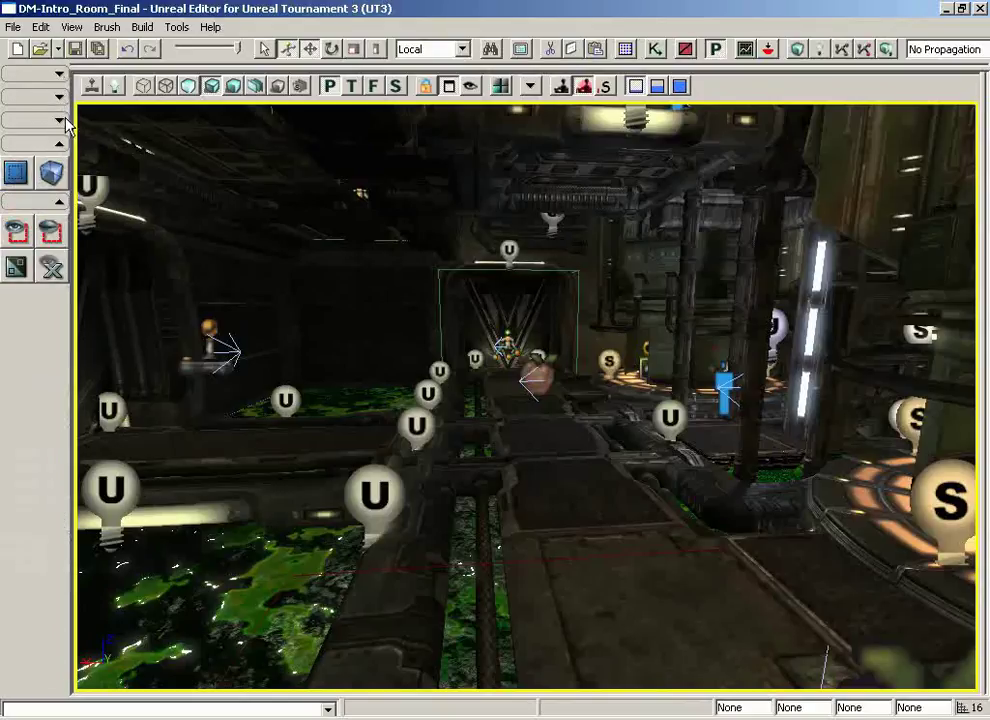
left_click(59, 145)
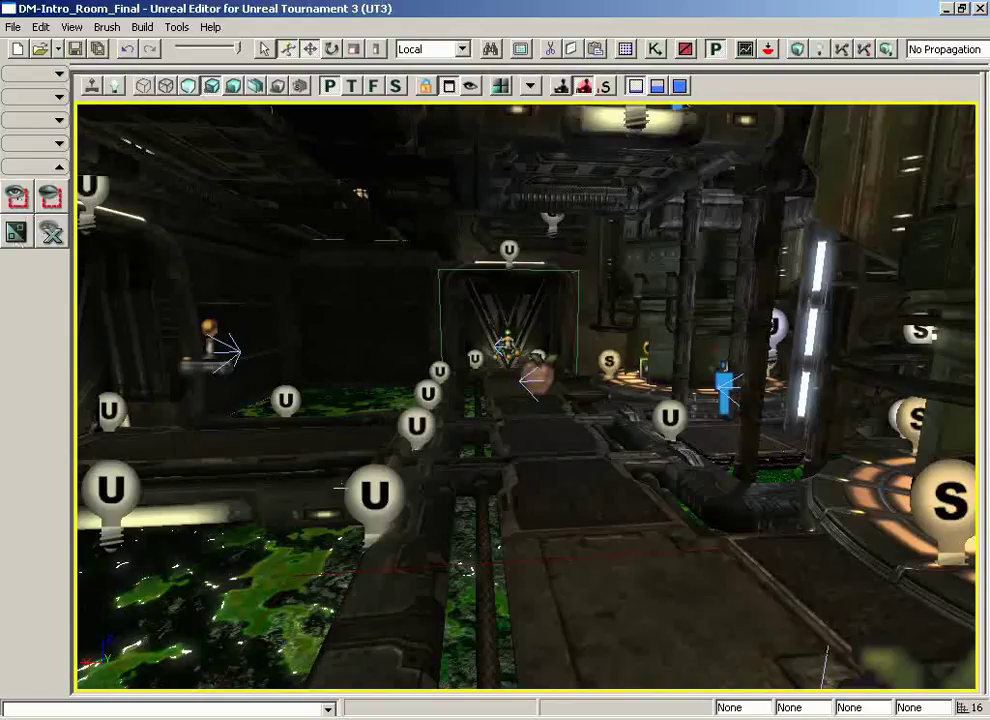
- Isolate the metal walkway mesh in front of the side door and its two nearby point lights by showing only the selected actors
left_click(276, 445)
left_click_drag(502, 486, 400, 490)
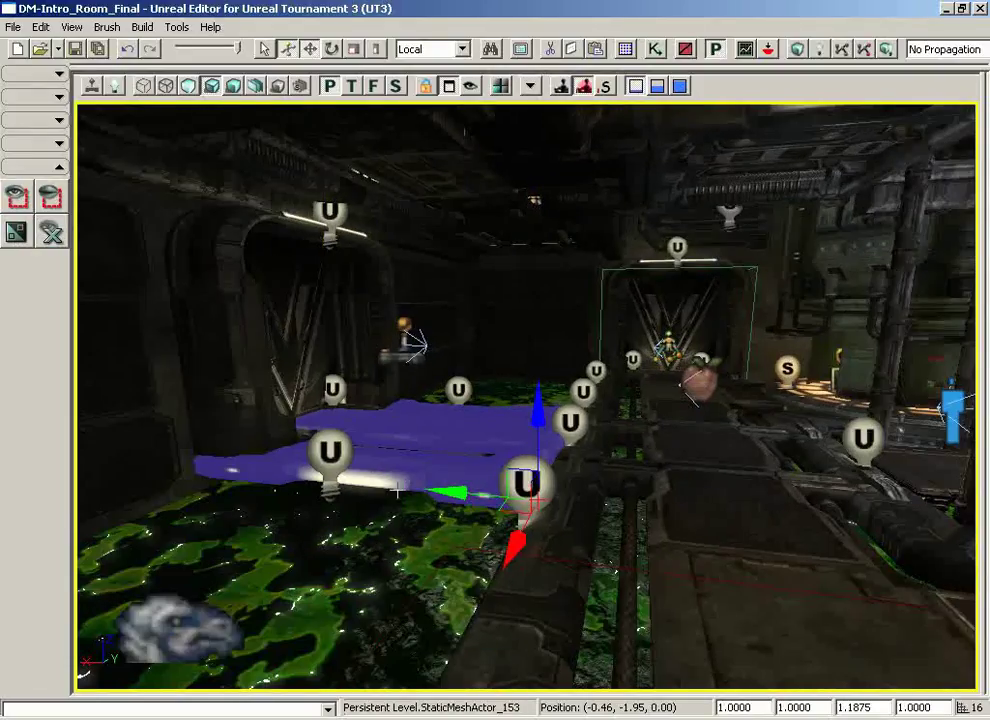
left_click(341, 452)
left_click(457, 444)
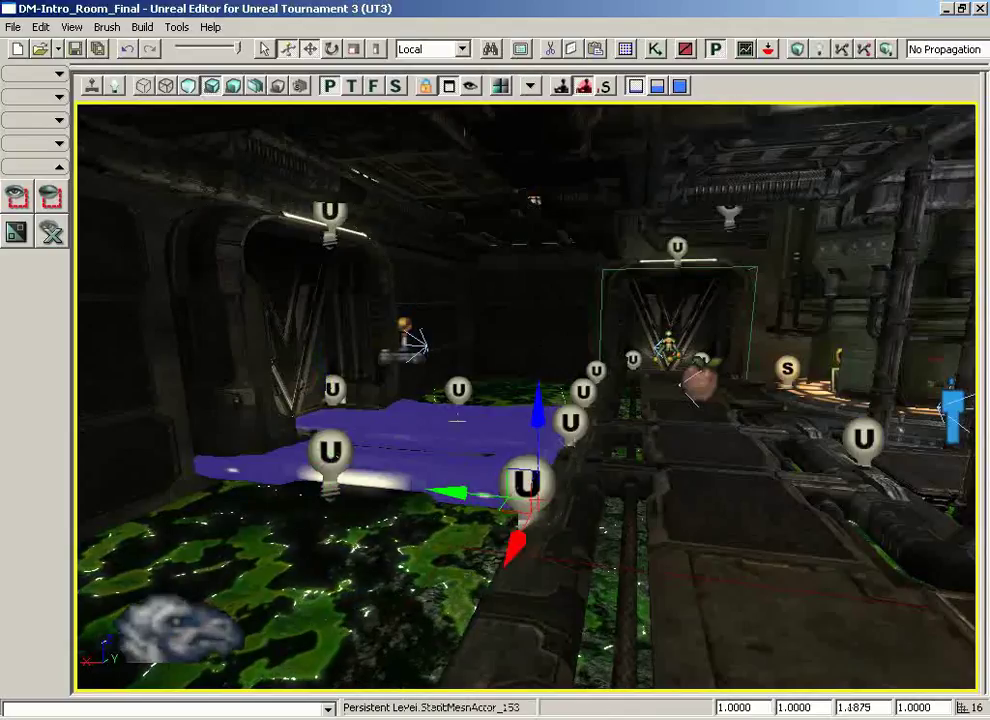
left_click(459, 390, "ctrl")
left_click(331, 452, "ctrl")
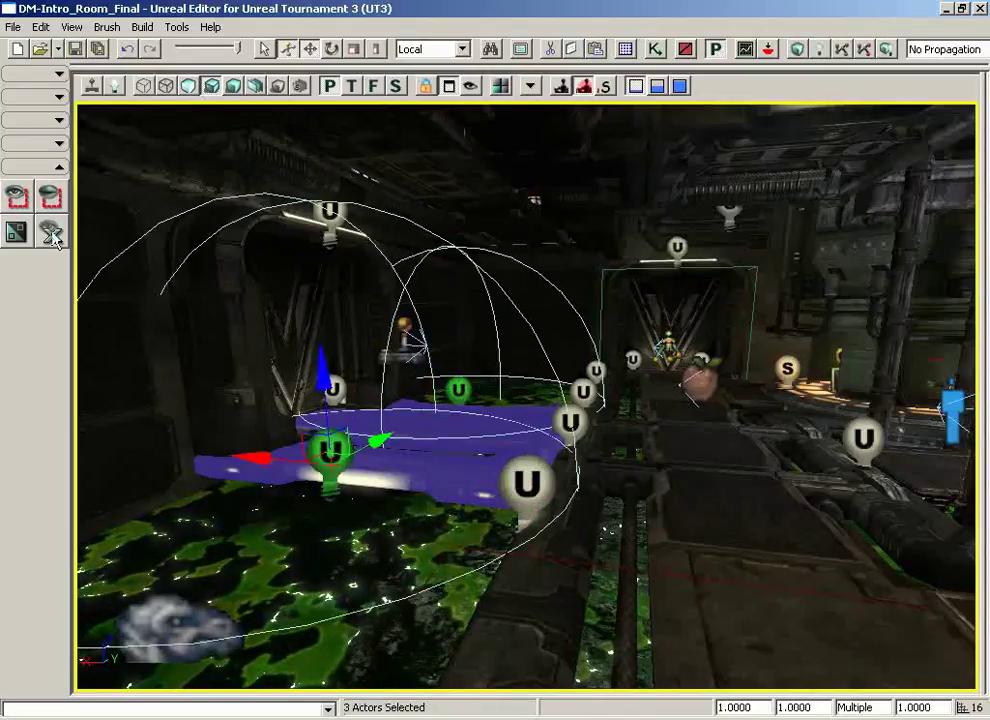
left_click(16, 197)
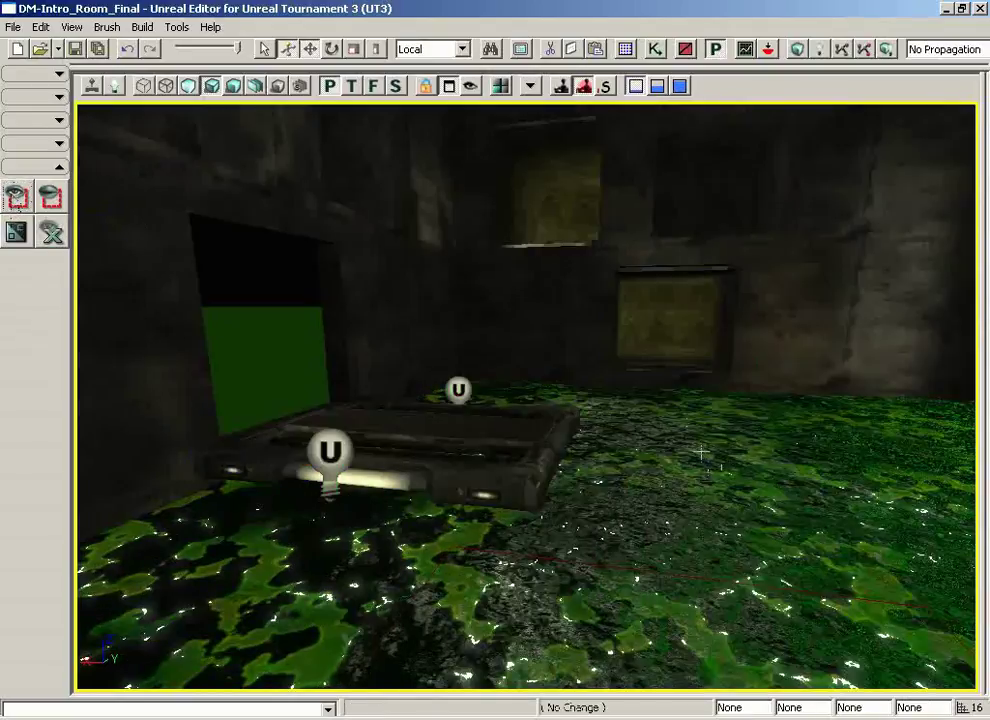
- Examine the isolated walkway, its lights and the surrounding level geometry from several viewpoints, in both wireframe and lit view
mouse_move(702, 453)
left_mouse_down()
mouse_move(647, 398)
mouse_move(641, 347)
mouse_move(608, 331)
mouse_move(646, 331)
mouse_move(703, 449)
left_mouse_up()
right_click_drag(721, 490, 728, 546)
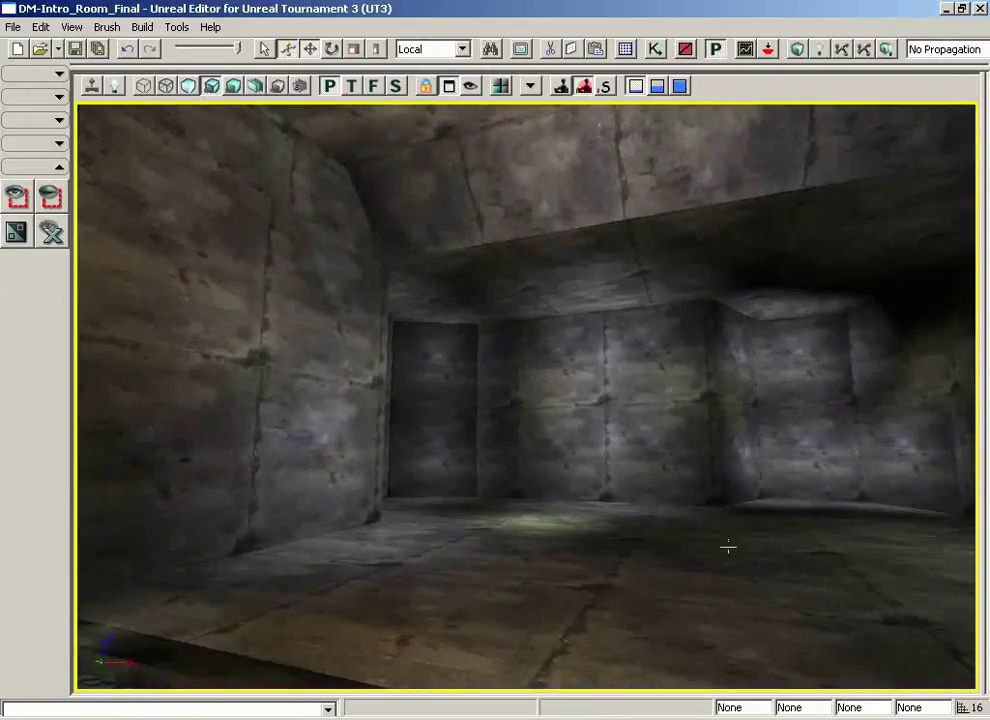
right_click_drag(728, 546, 75, 527)
left_click_drag(566, 422, 460, 540)
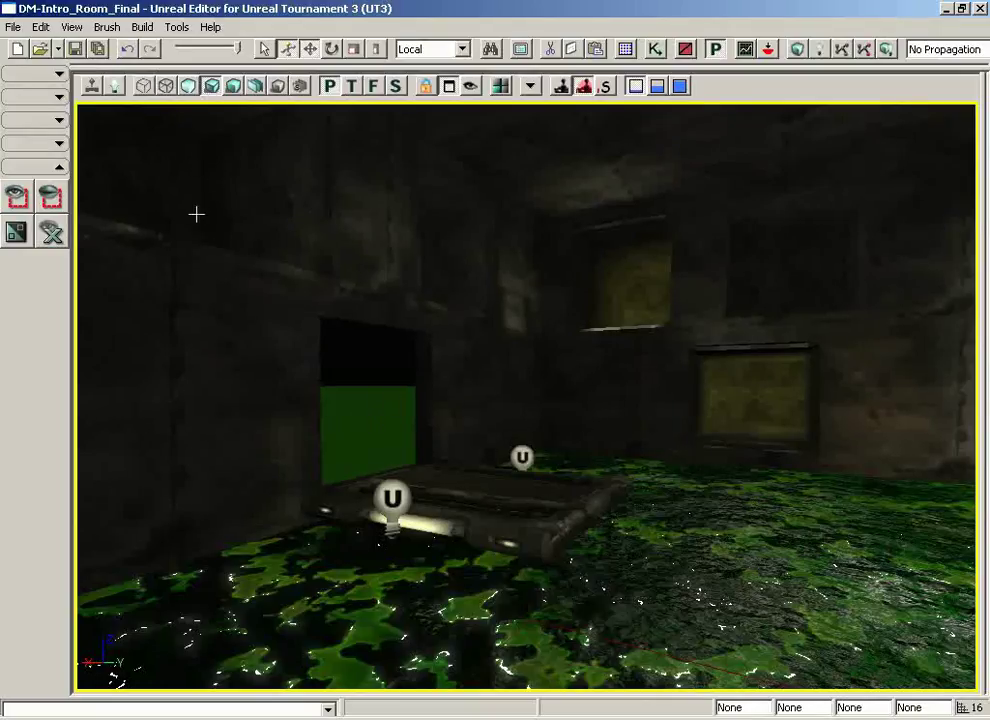
left_click(147, 87)
mouse_move(495, 332)
right_mouse_down()
mouse_move(691, 239)
mouse_move(566, 253)
right_mouse_up()
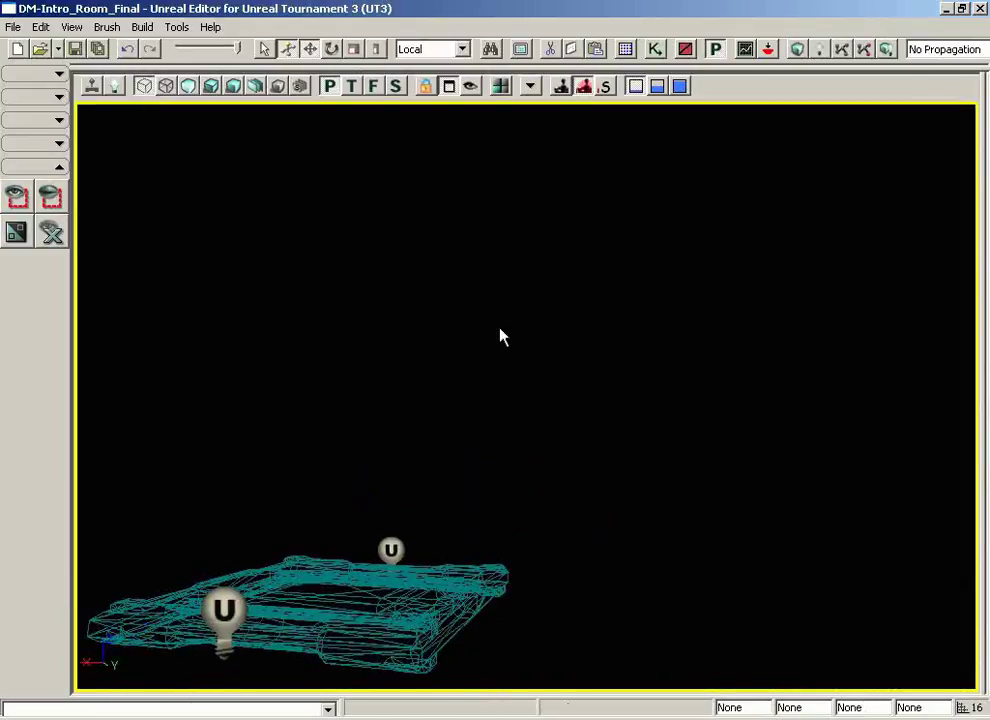
left_click(210, 87)
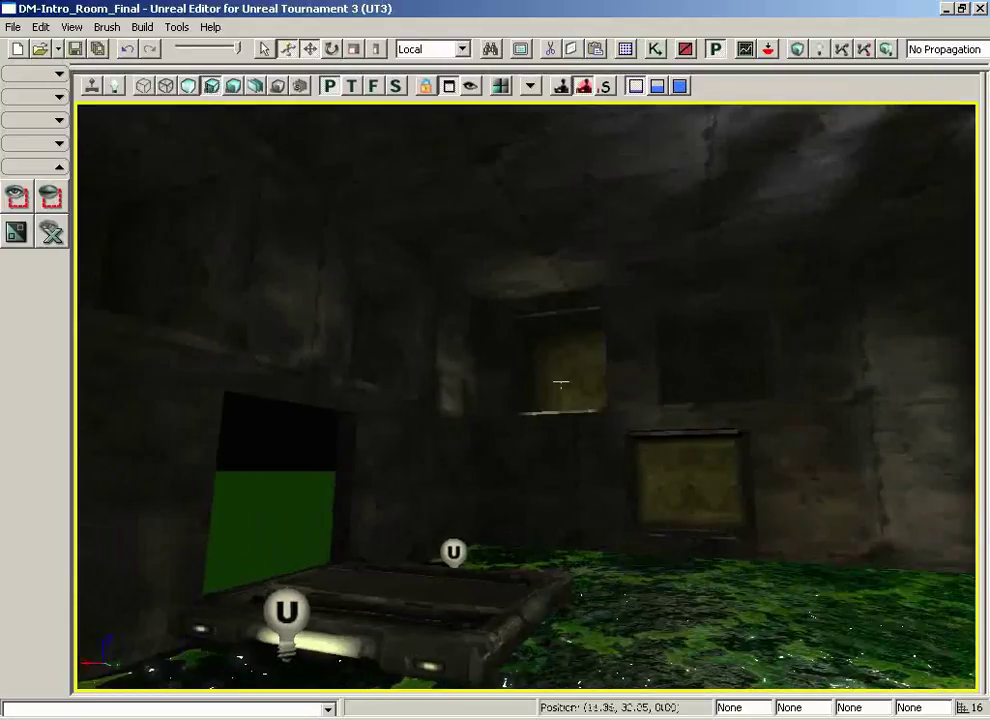
right_click_drag(561, 384, 575, 462)
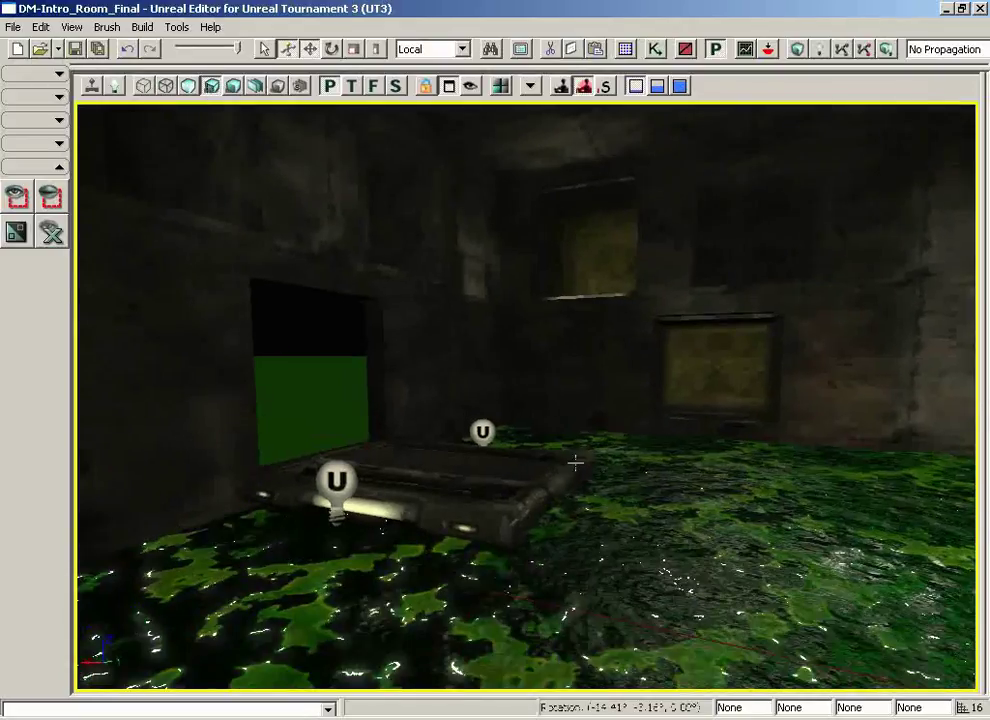
- Show all hidden actors again and hide the large machine mesh standing on the nearer round glowing platform
left_click(50, 231)
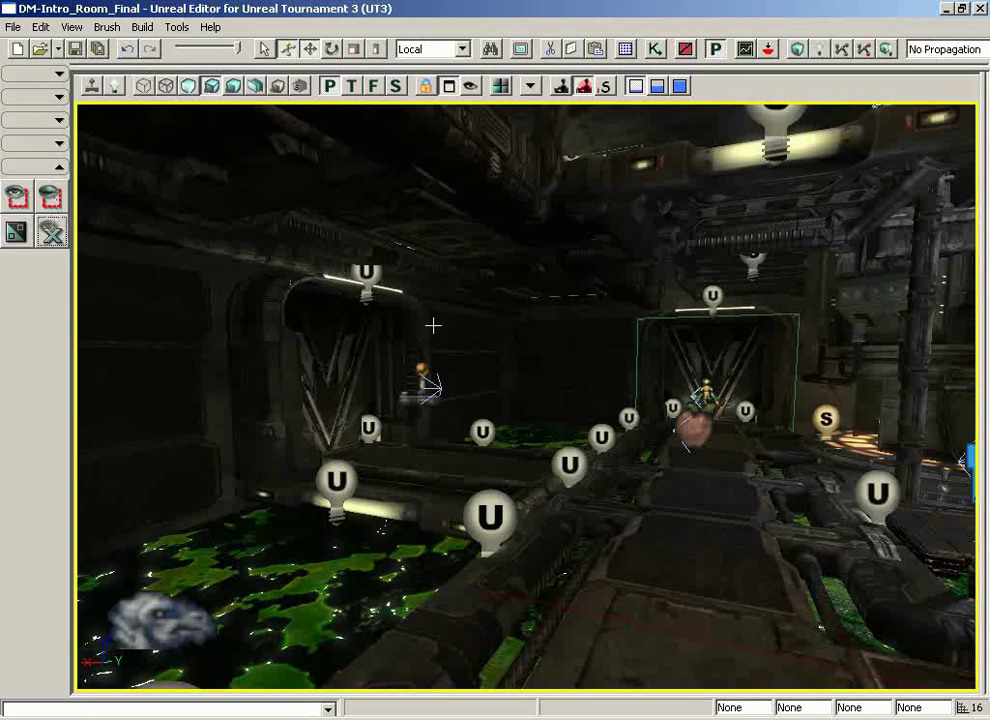
right_click_drag(433, 327, 843, 211)
left_click_drag(843, 211, 492, 307)
left_click(492, 307)
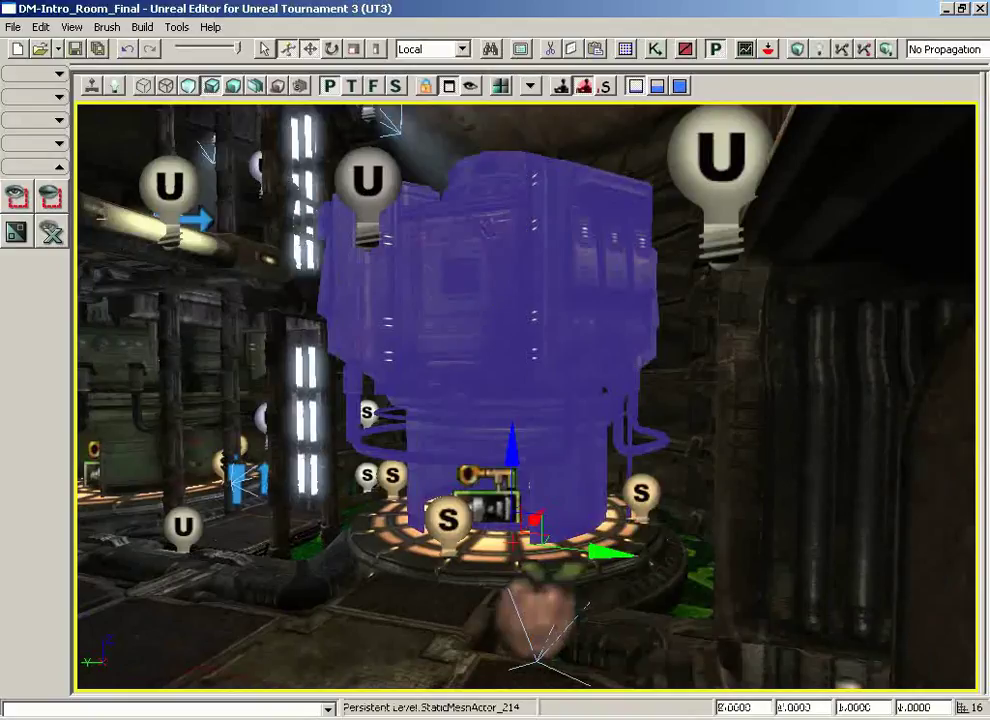
left_click(59, 205)
- Hide the walkway floor mesh leading to the far door and the machine mesh on the far round platform
left_click(397, 578)
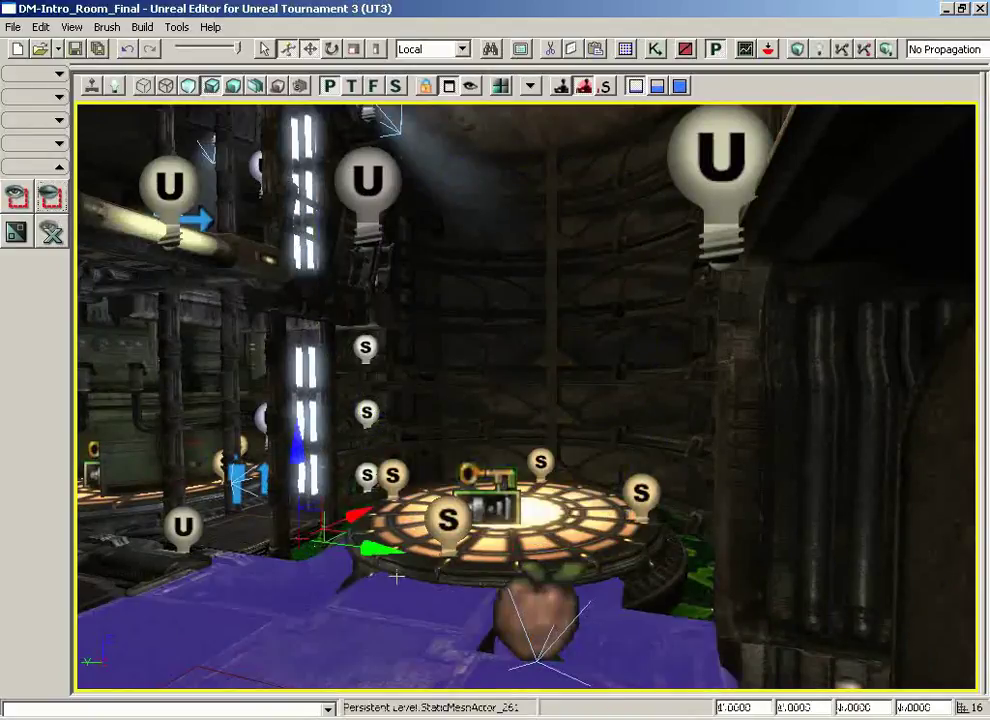
left_click(427, 573)
left_click_drag(371, 572, 158, 460)
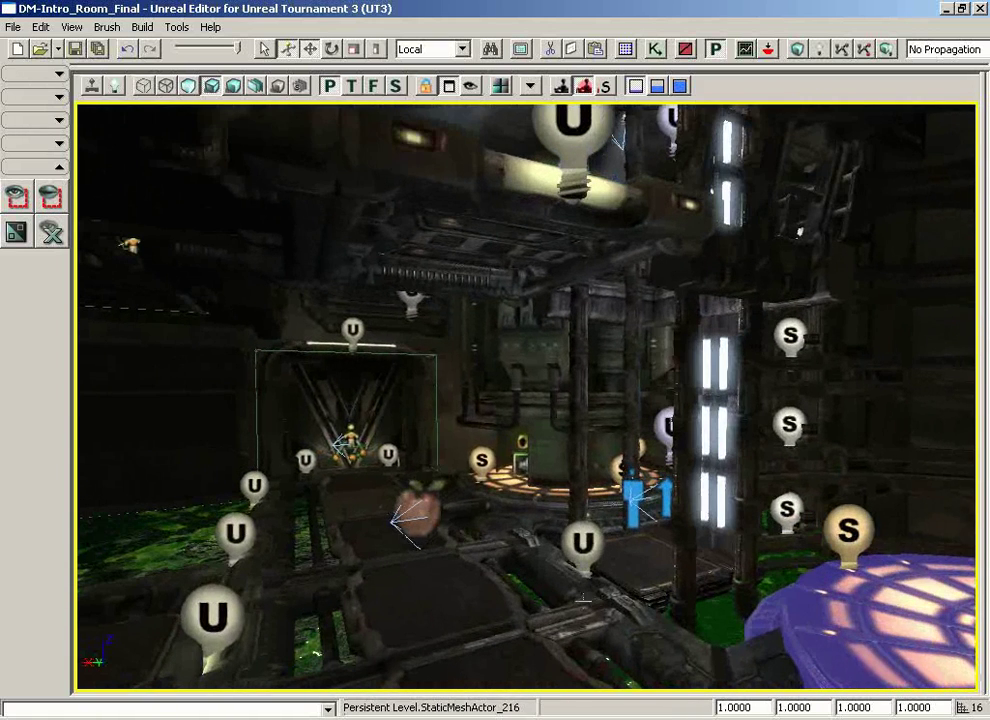
left_click(358, 510)
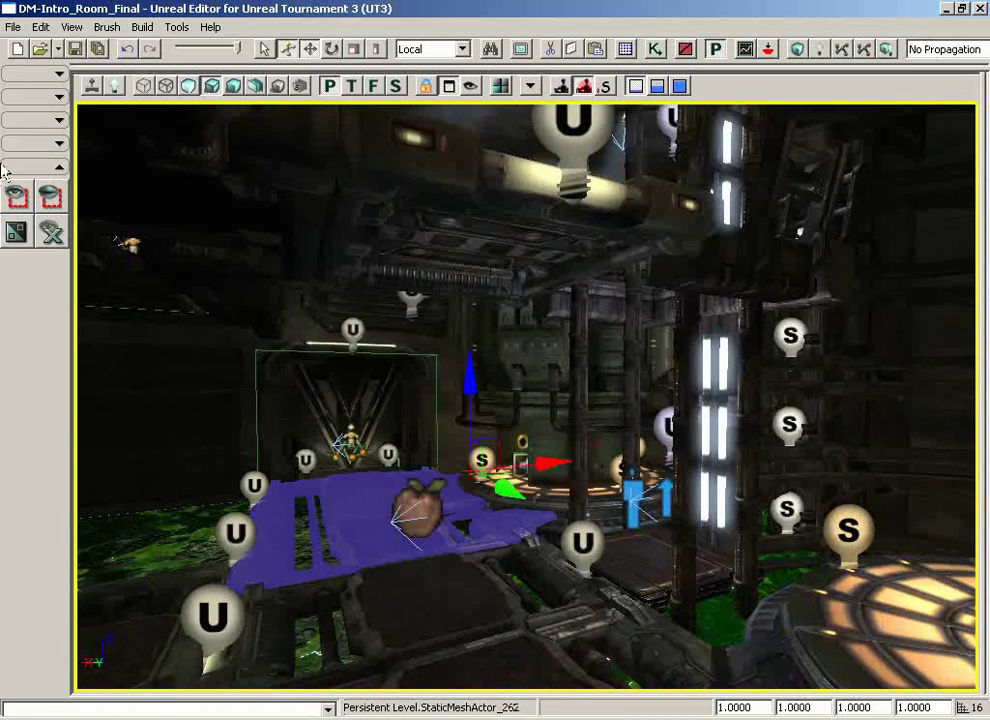
left_click(47, 198)
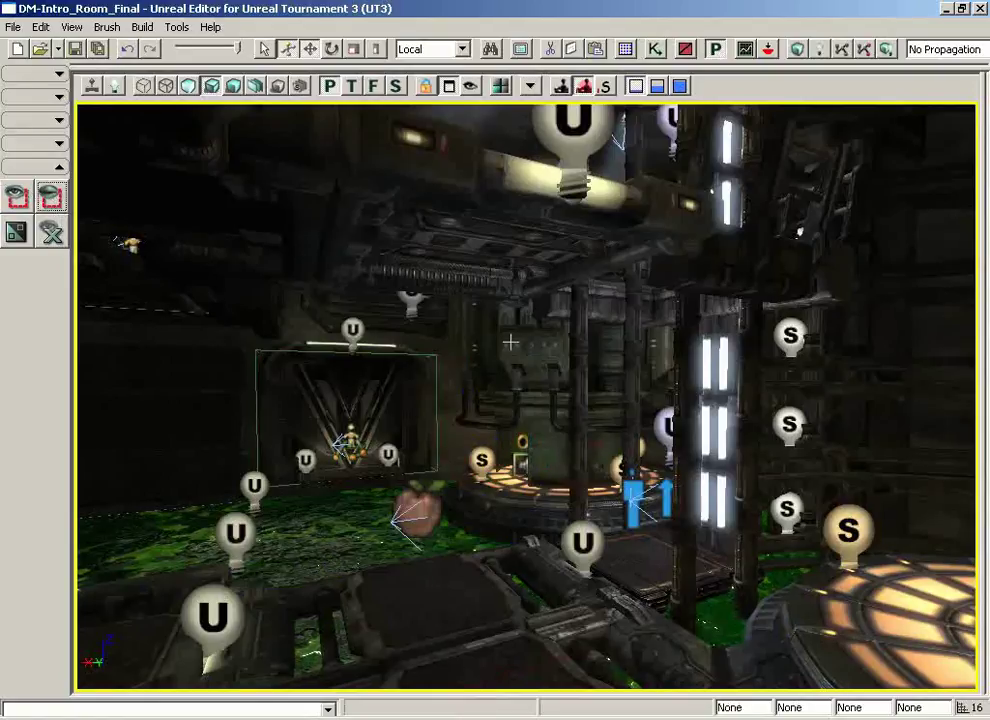
left_click(460, 240)
left_click(47, 198)
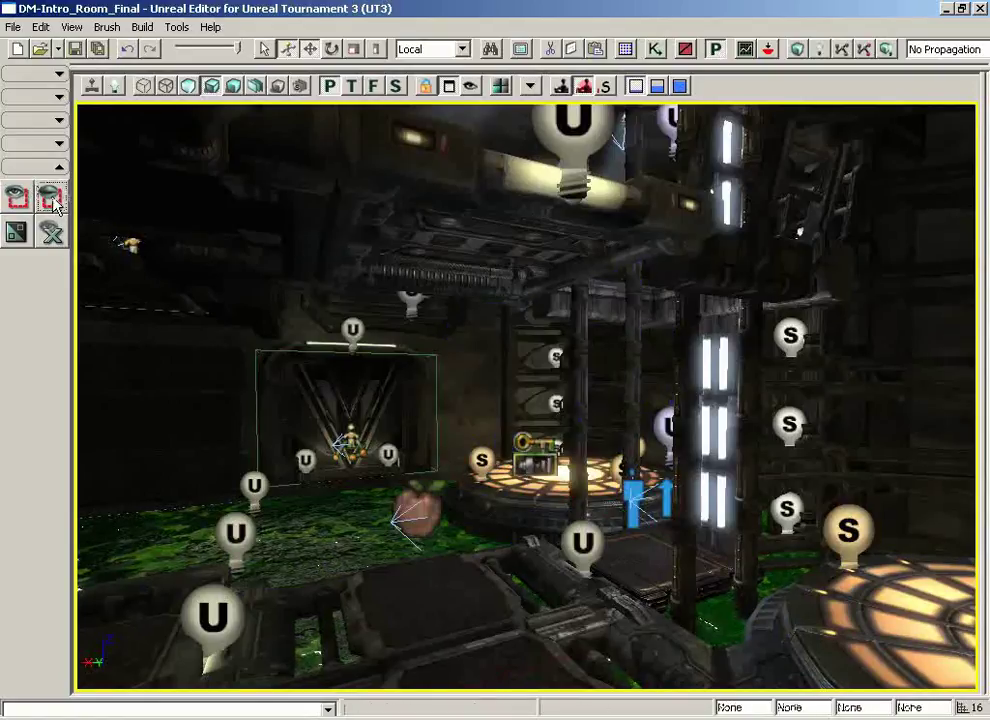
- Search the level's actors for names starting with "stat"
right_click_drag(362, 518, 415, 504)
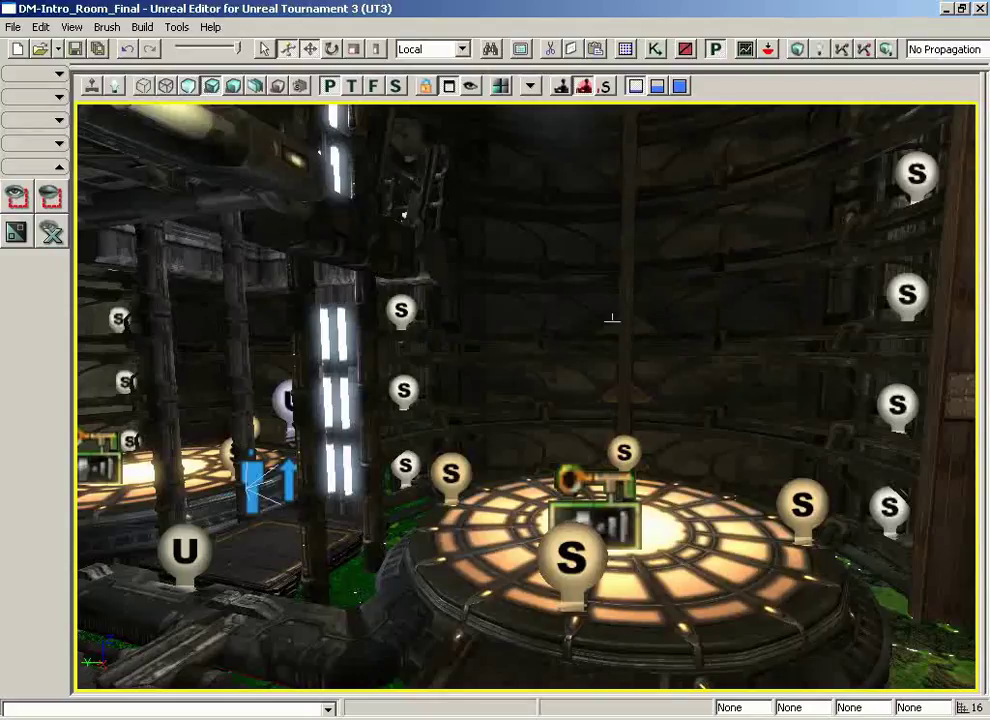
left_click(490, 49)
type("stati")
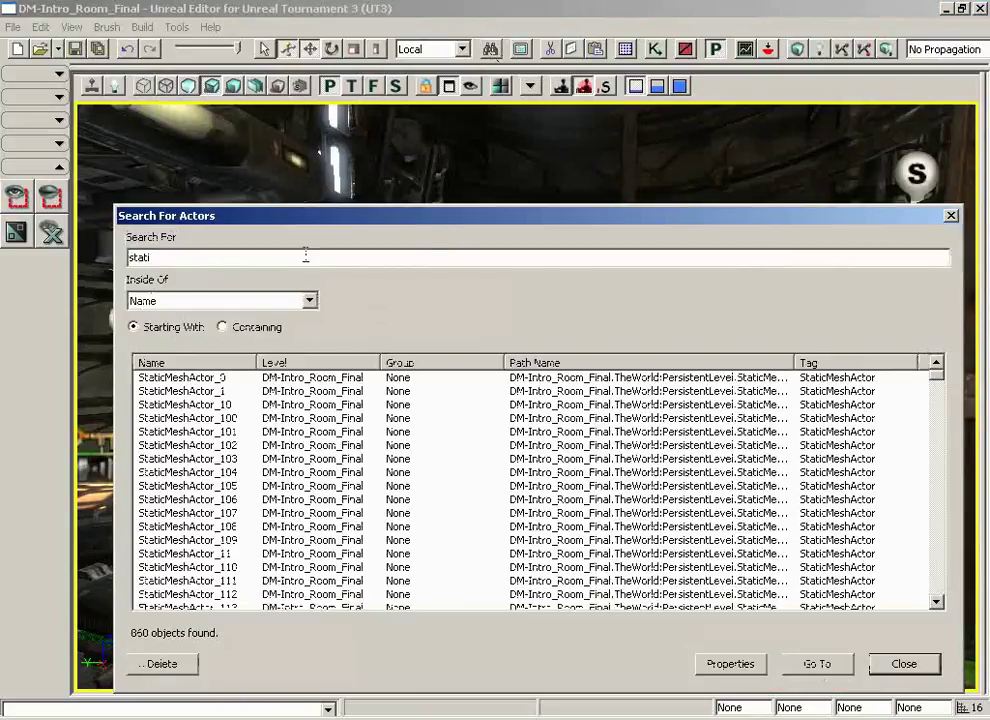
double_click(194, 256)
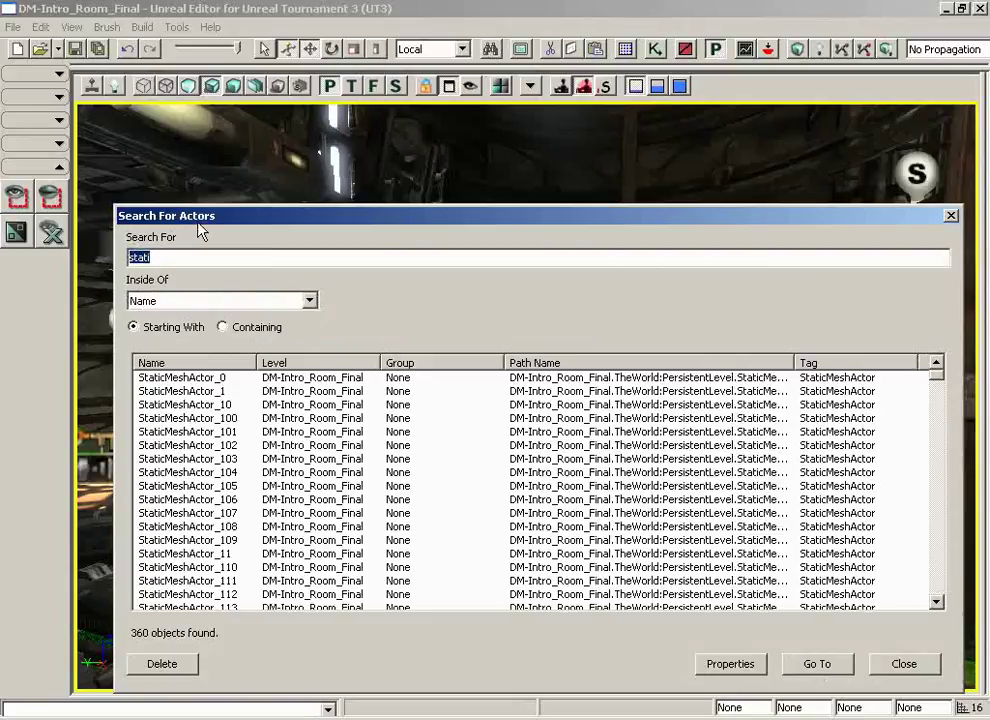
key("BackSpace")
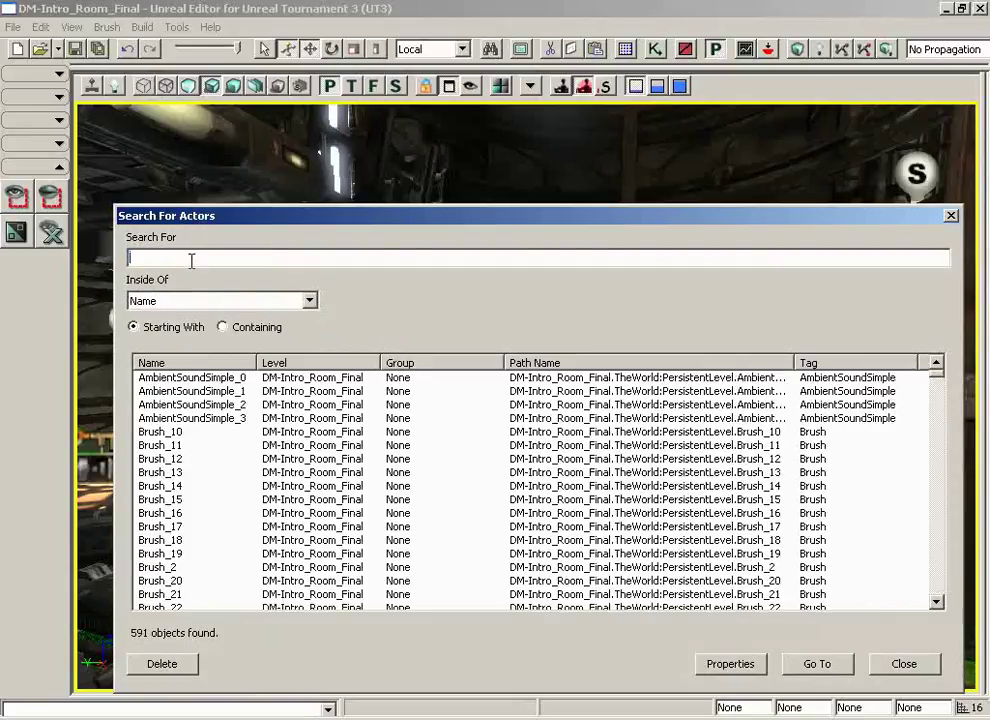
type("sta")
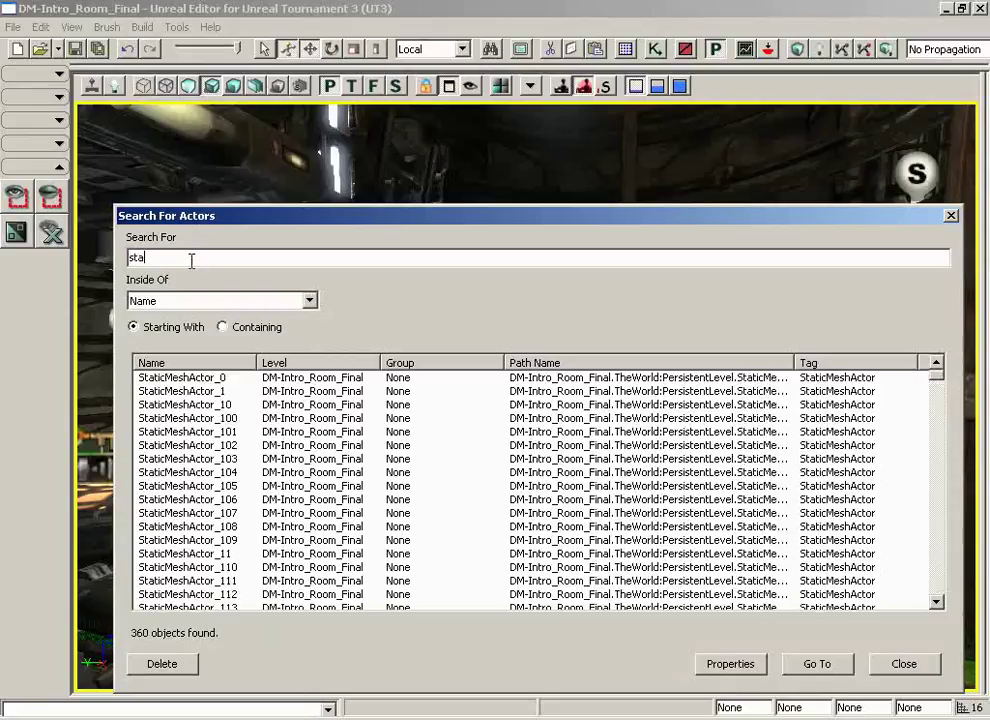
type("t")
- Go to StaticMeshActor_214 from the search results and open its properties, closing the actor search
left_click_drag(938, 378, 937, 455)
left_click(240, 568)
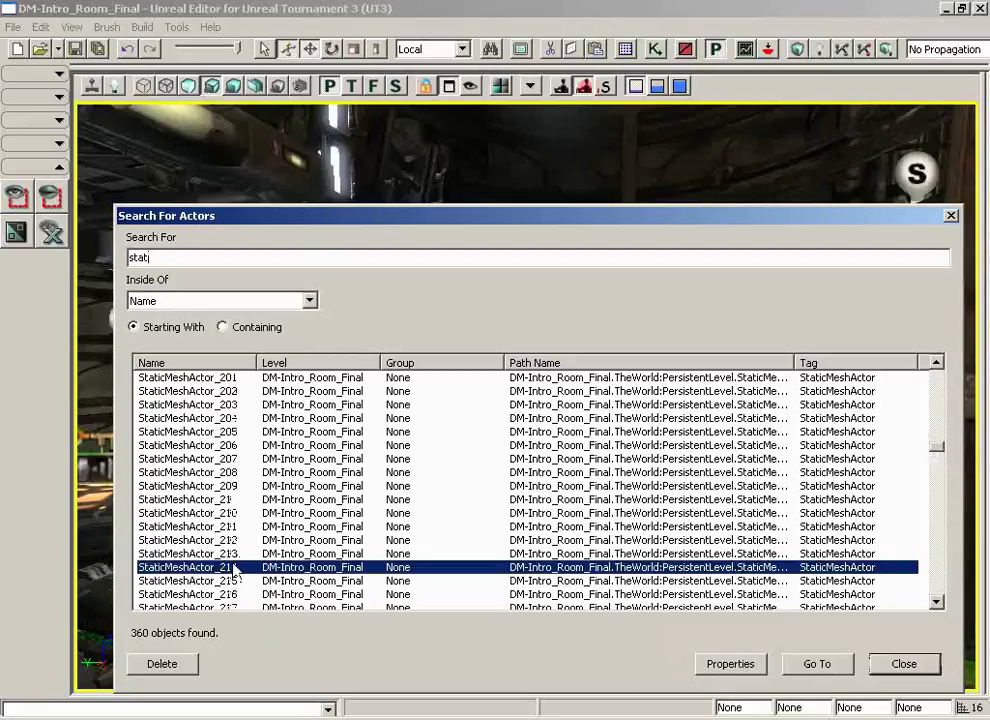
double_click(240, 568)
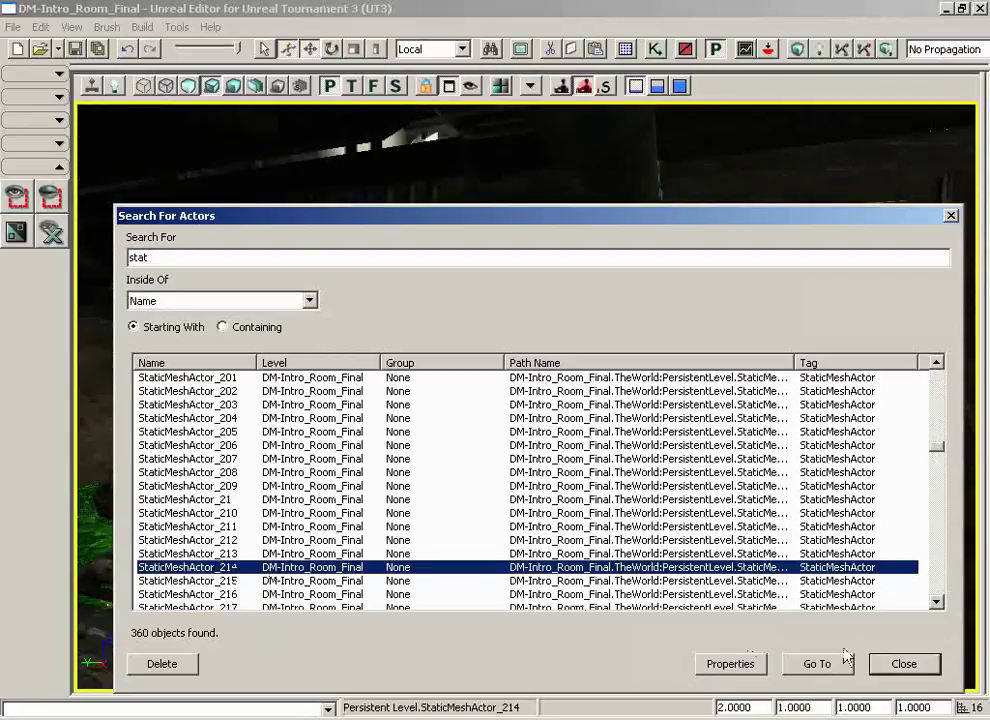
left_click(728, 664)
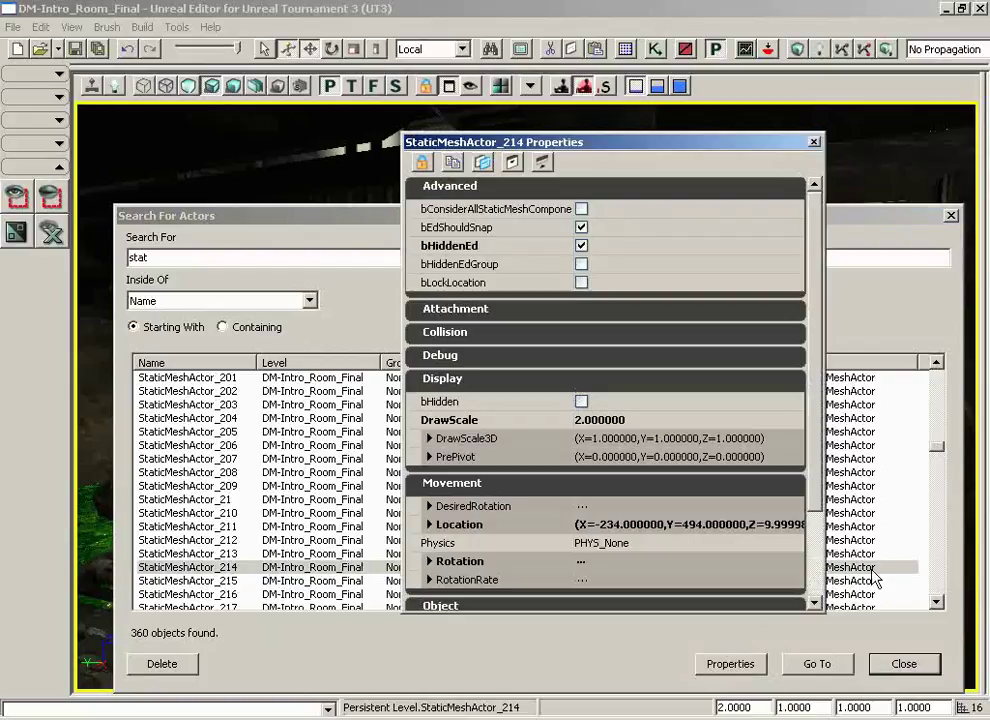
left_click(903, 664)
- Turn off bHiddenEd in the Advanced properties of StaticMeshActor_214 and close its properties
left_click(543, 162)
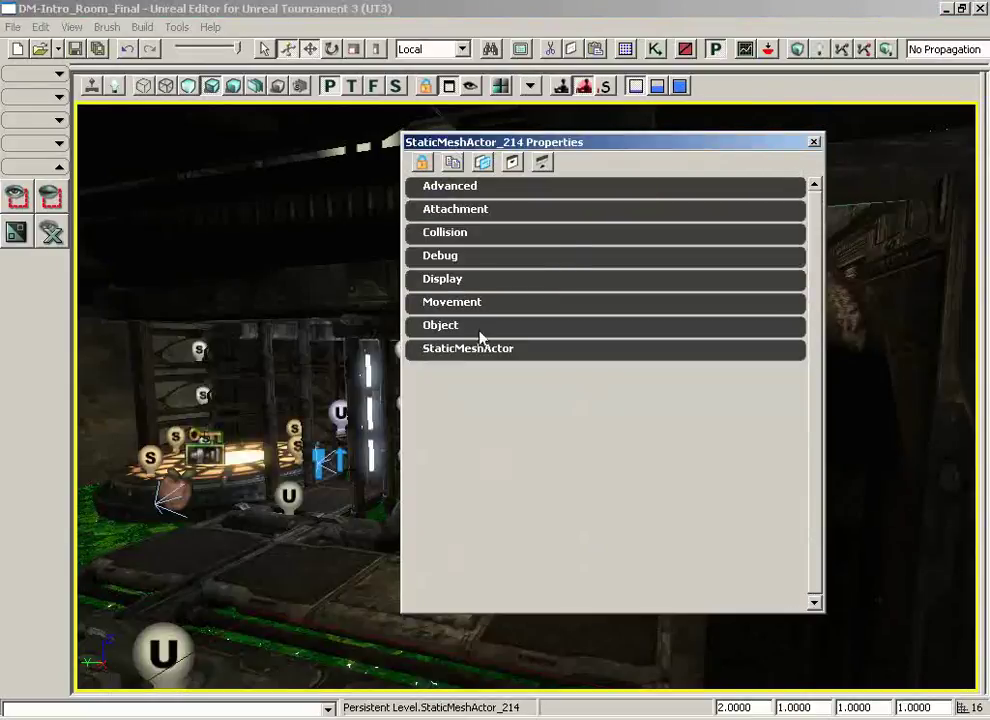
left_click(466, 188)
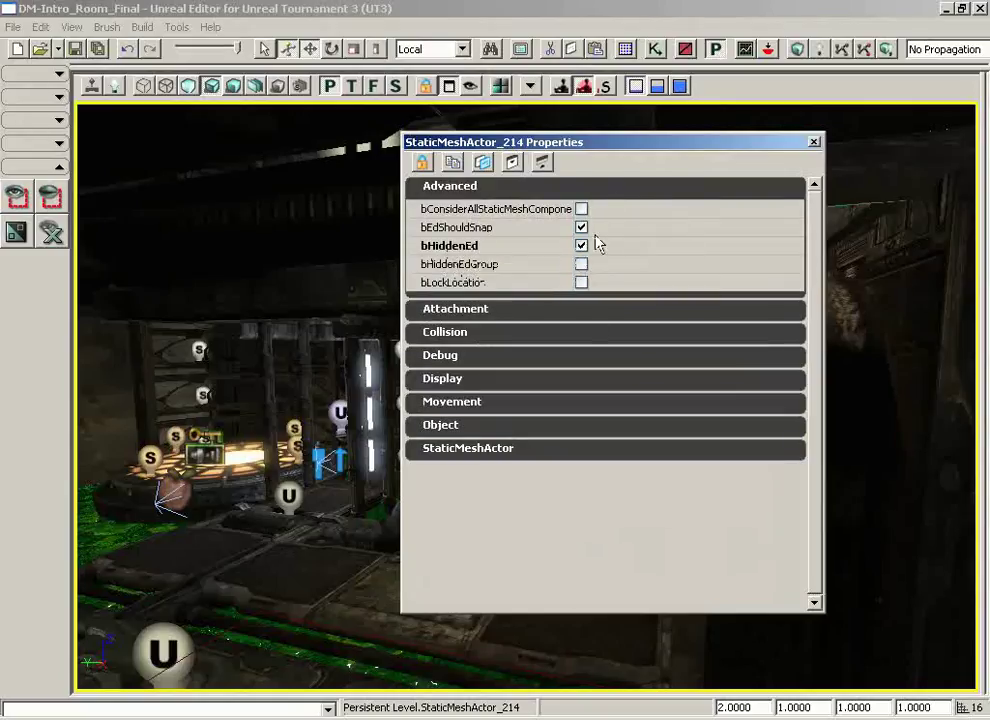
left_click_drag(606, 146, 395, 147)
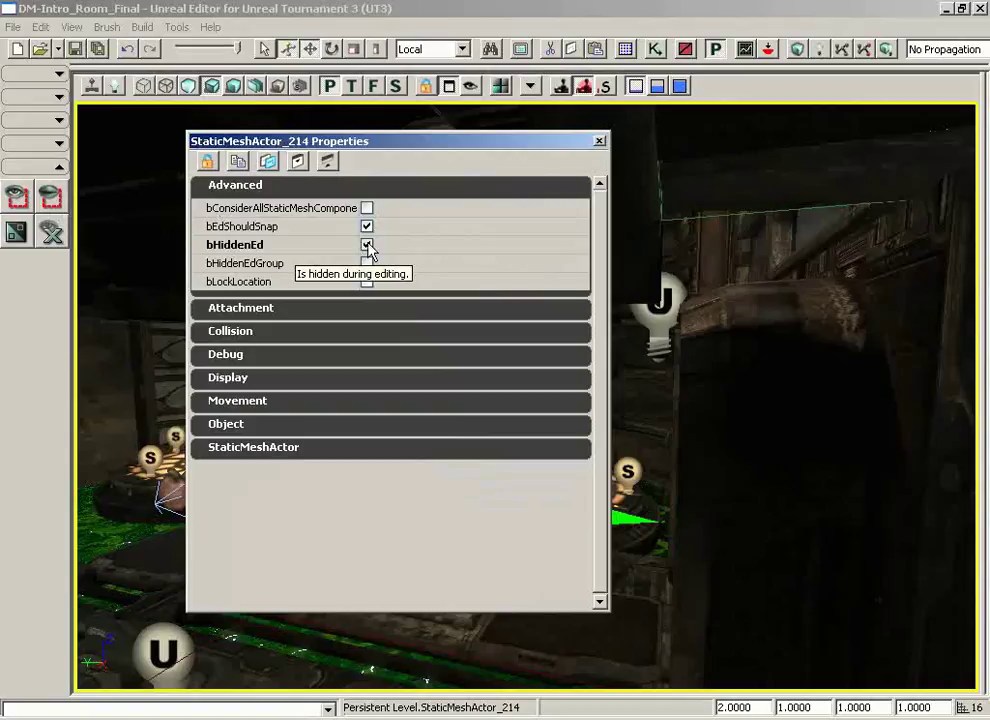
left_click(367, 245)
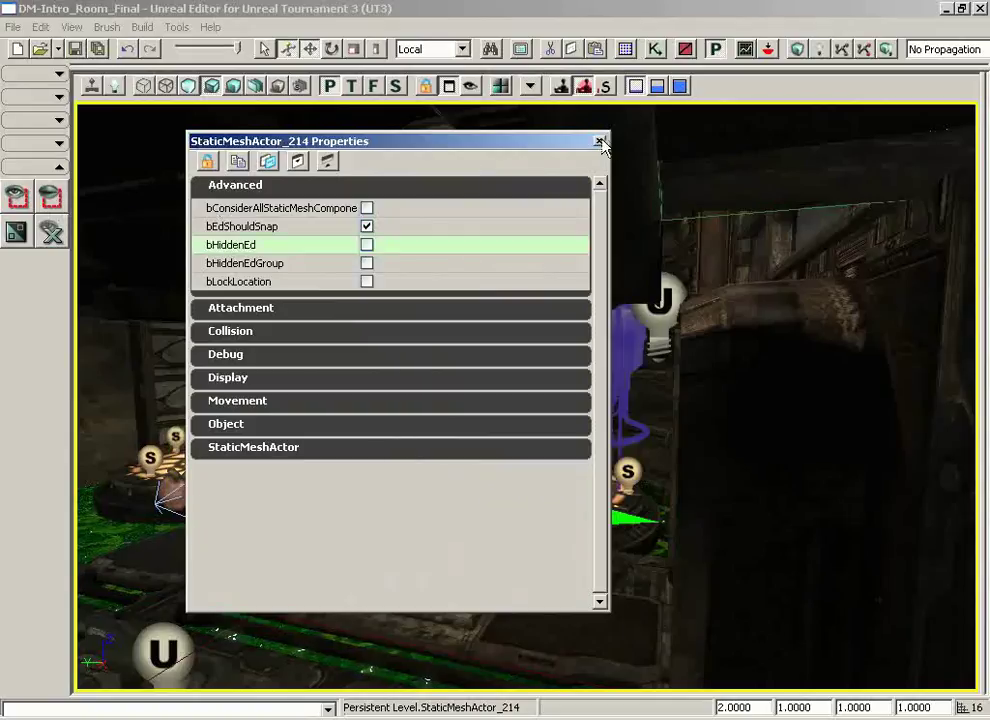
left_click(599, 141)
- Select the round glowing platform, the nearby point light and the large machine mesh one after another
left_click_drag(578, 338, 561, 200)
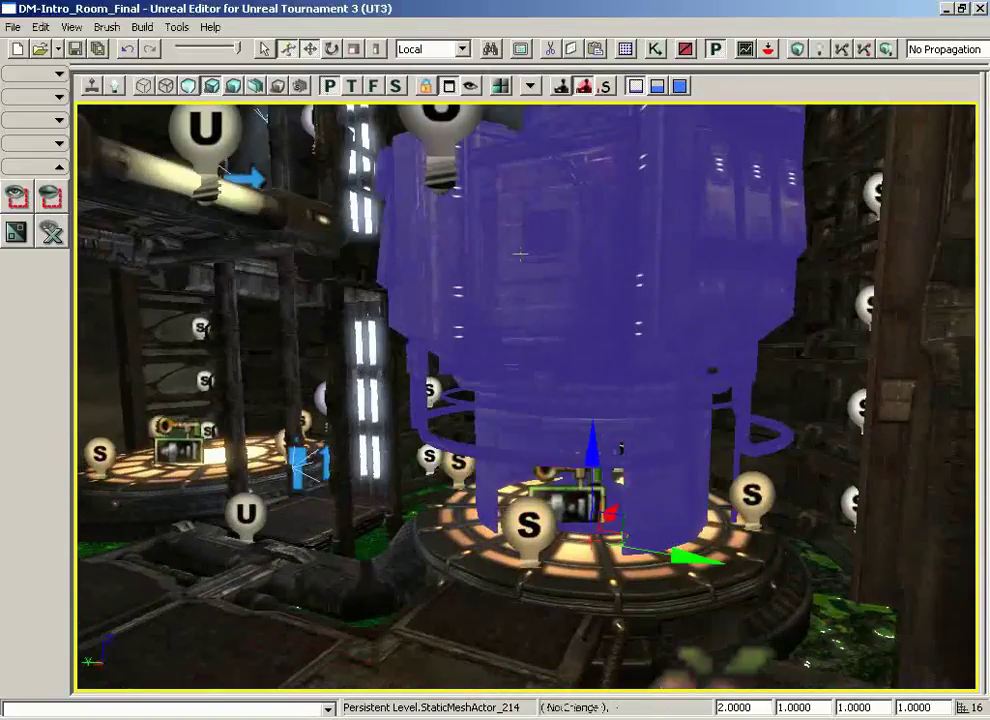
right_click_drag(561, 366, 561, 300)
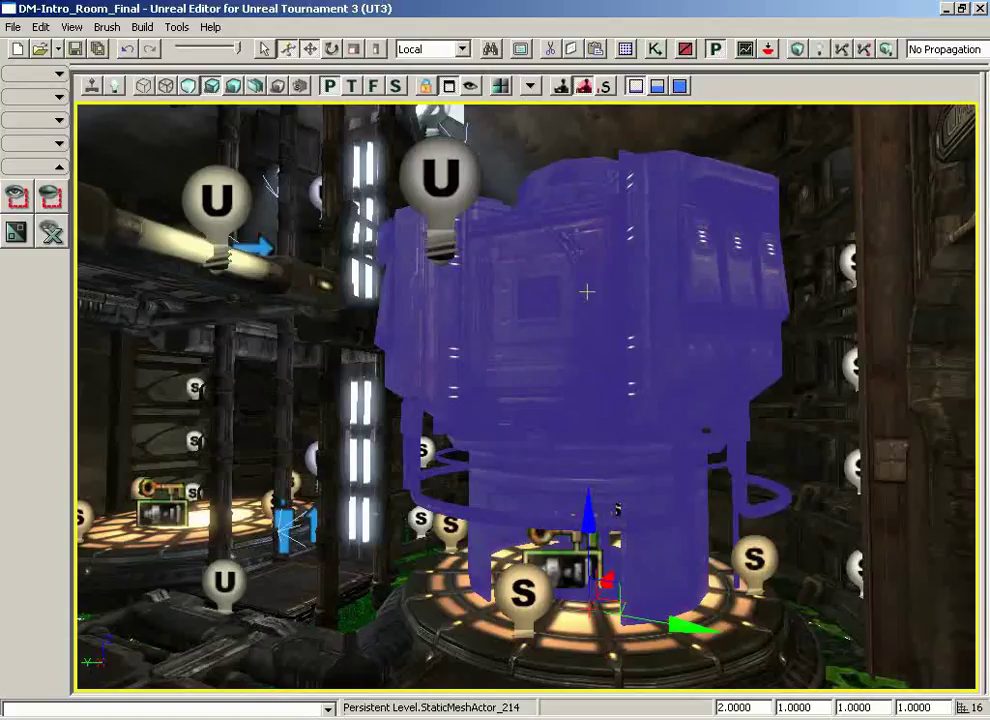
left_click(445, 591)
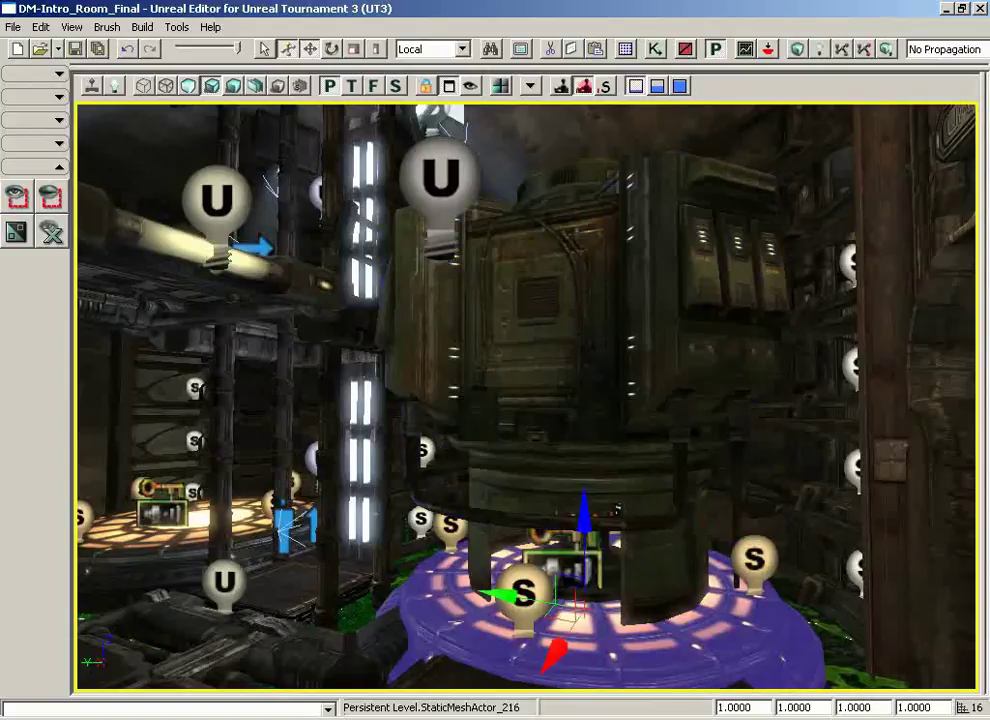
left_click(227, 580)
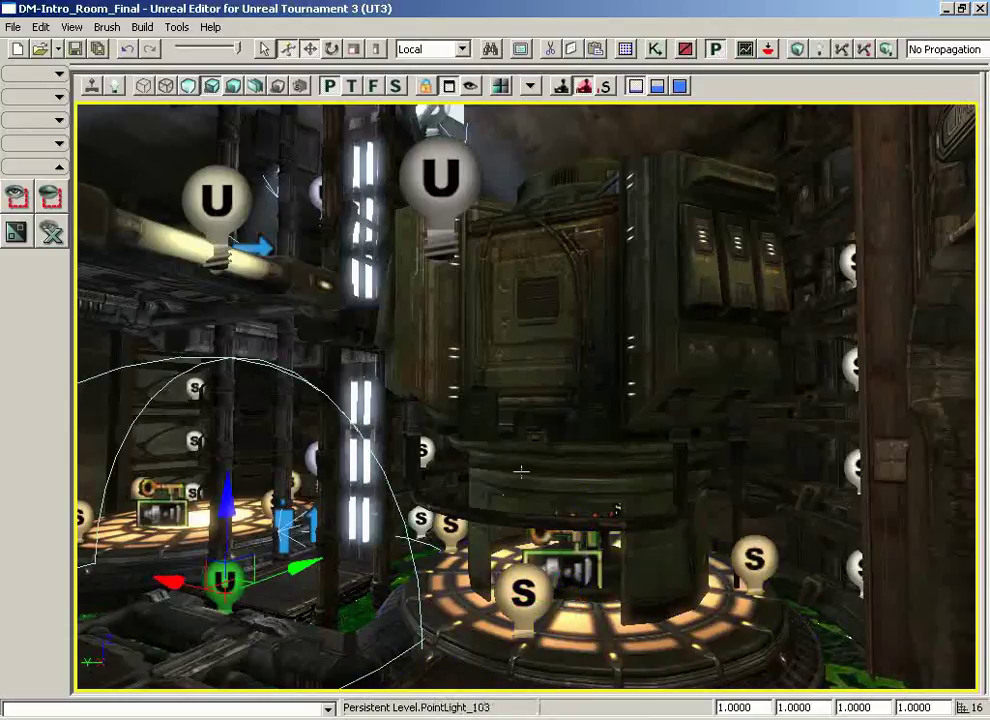
left_click(540, 340)
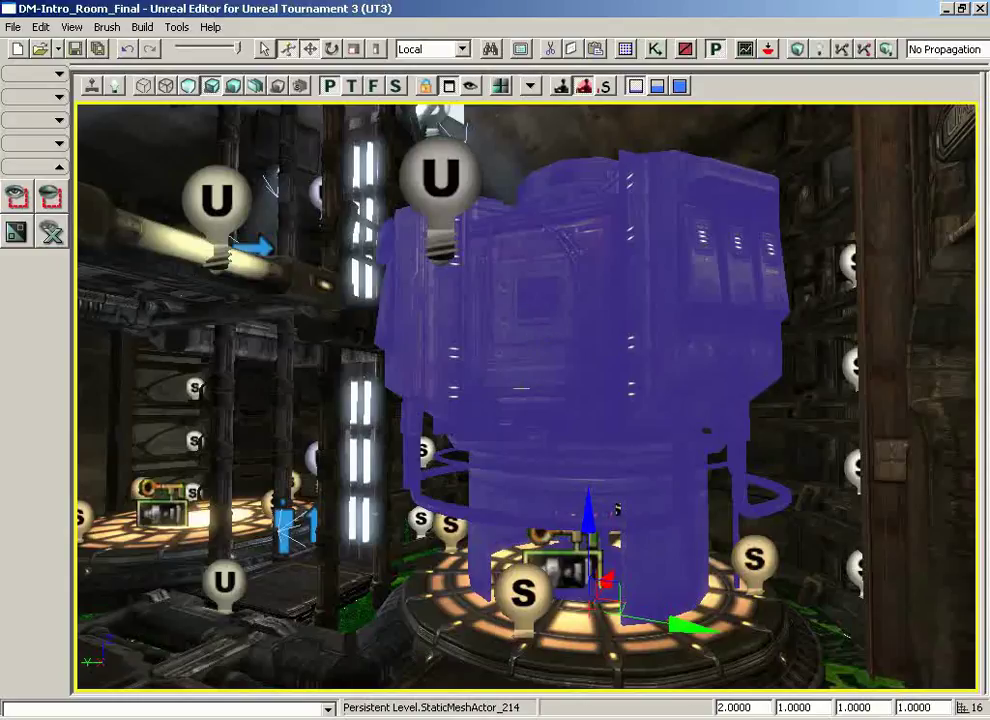
- Invert the actor selection and invert it back to the large machine mesh alone
left_click_drag(519, 466, 330, 466)
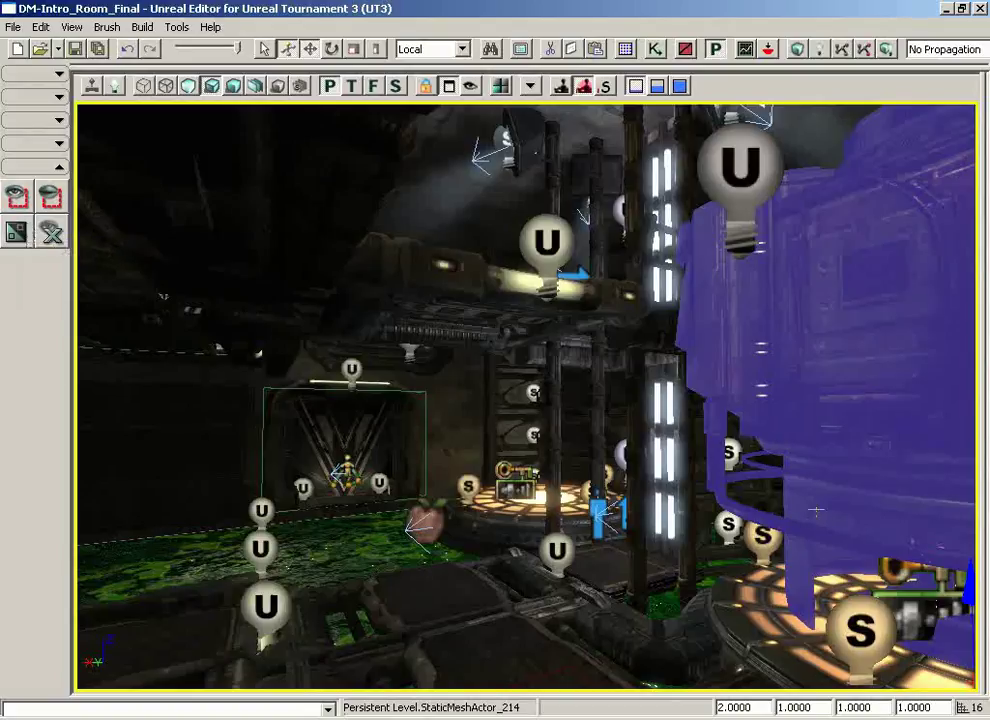
right_click_drag(767, 464, 878, 441)
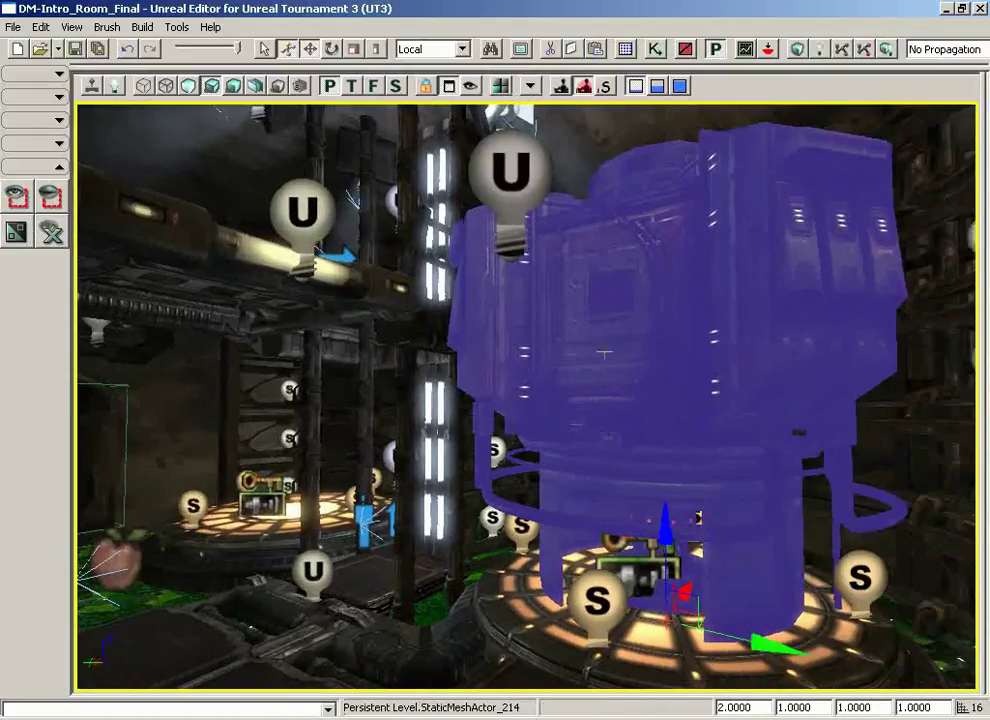
left_click(14, 232)
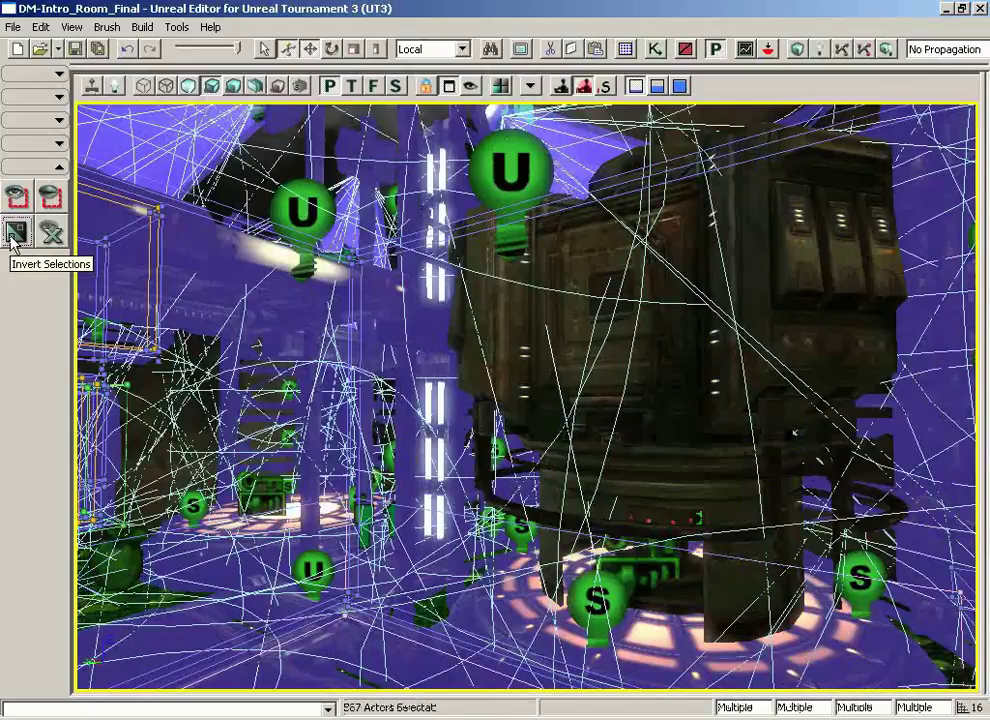
left_click(14, 232)
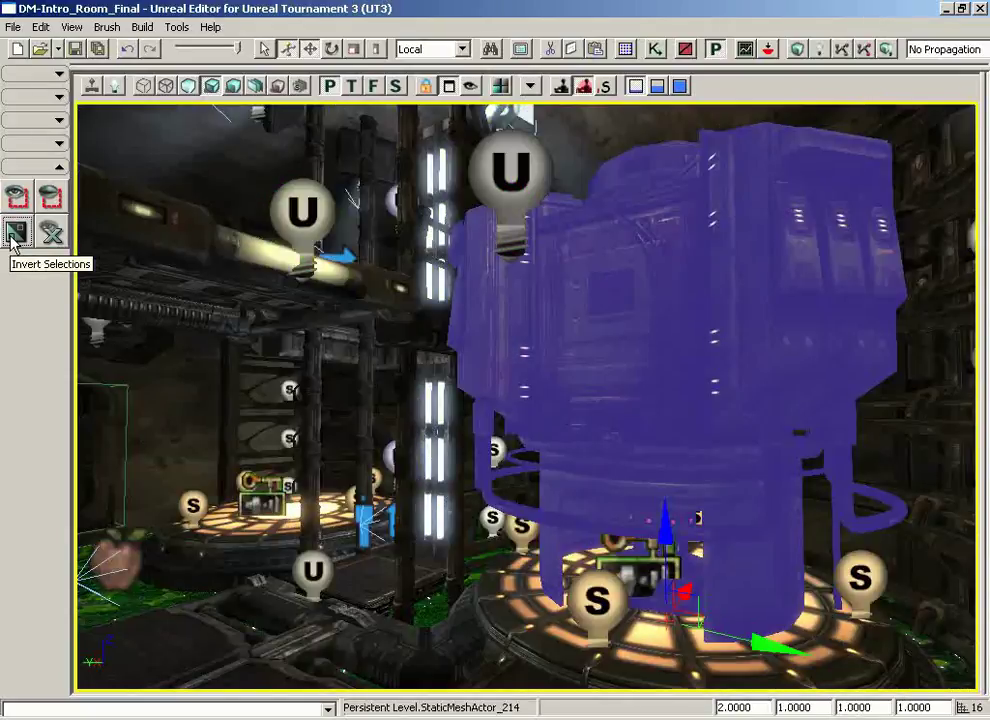